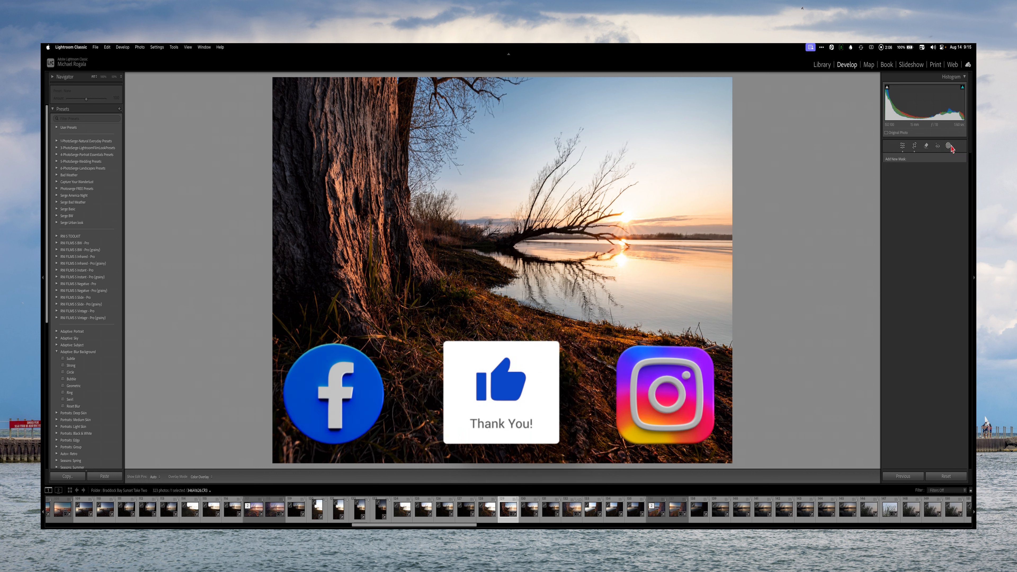
Step: Create a luminance range mask sampled from the tree trunk and show its overlay as White on Black
{"action": "left_click", "coordinate": [948, 146]}
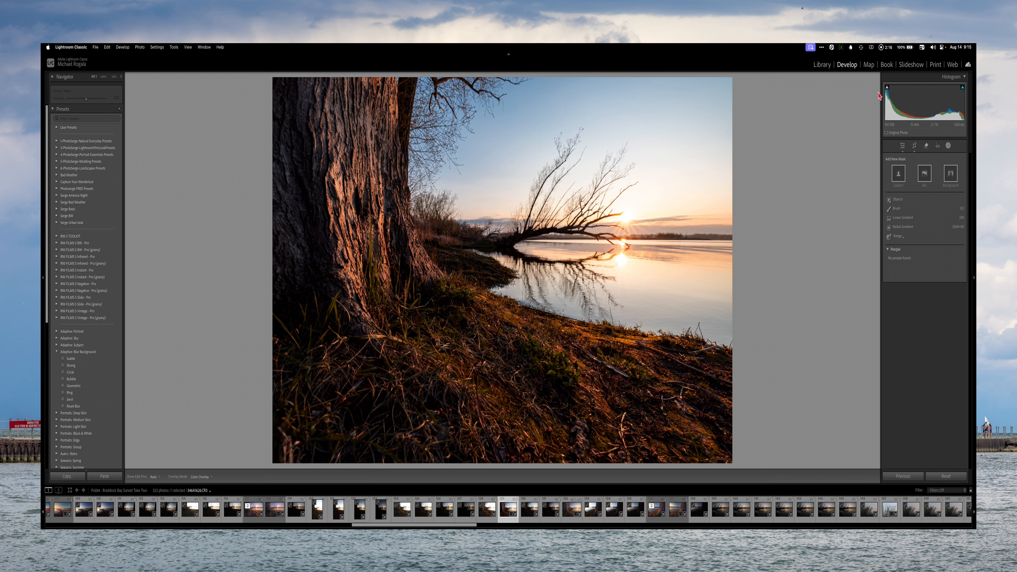
{"action": "left_click", "coordinate": [899, 238]}
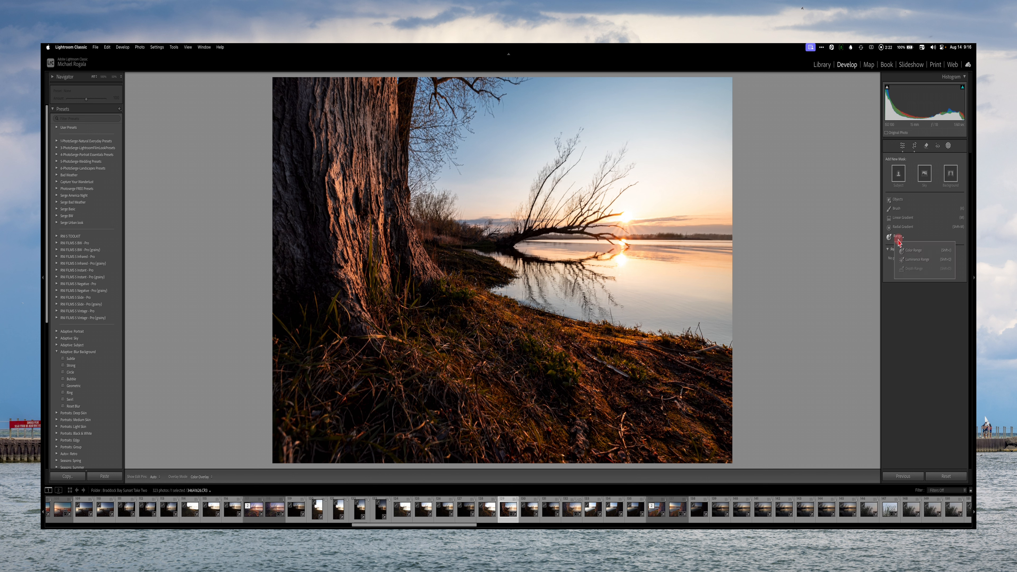
{"action": "left_click", "coordinate": [918, 261]}
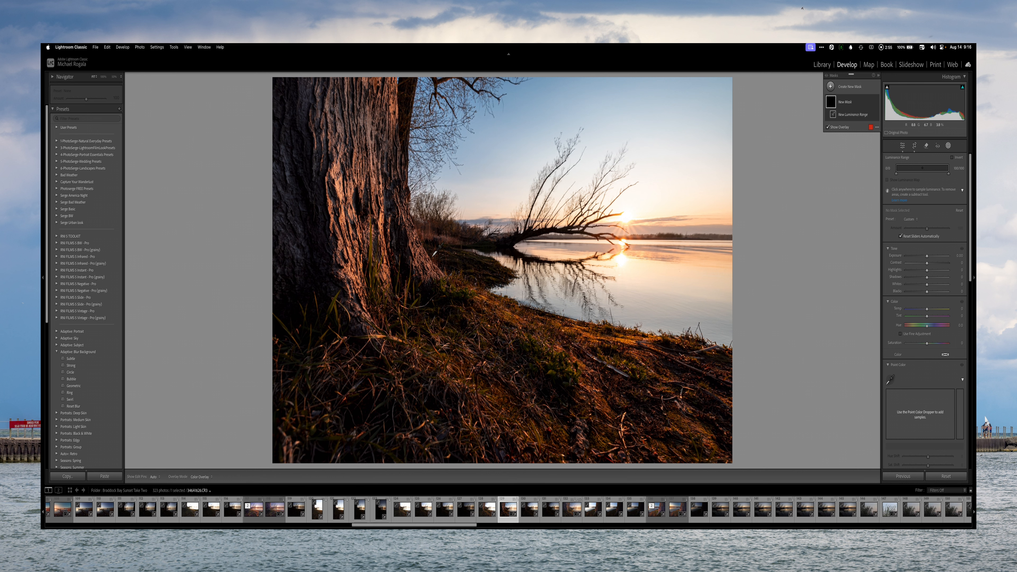
{"action": "left_click", "coordinate": [401, 251]}
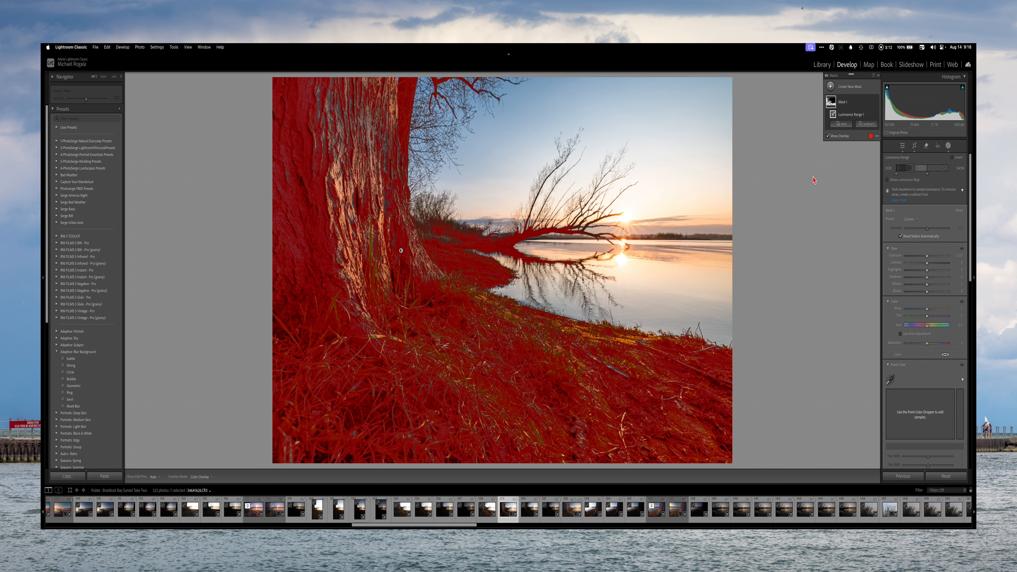
{"action": "left_click", "coordinate": [880, 141]}
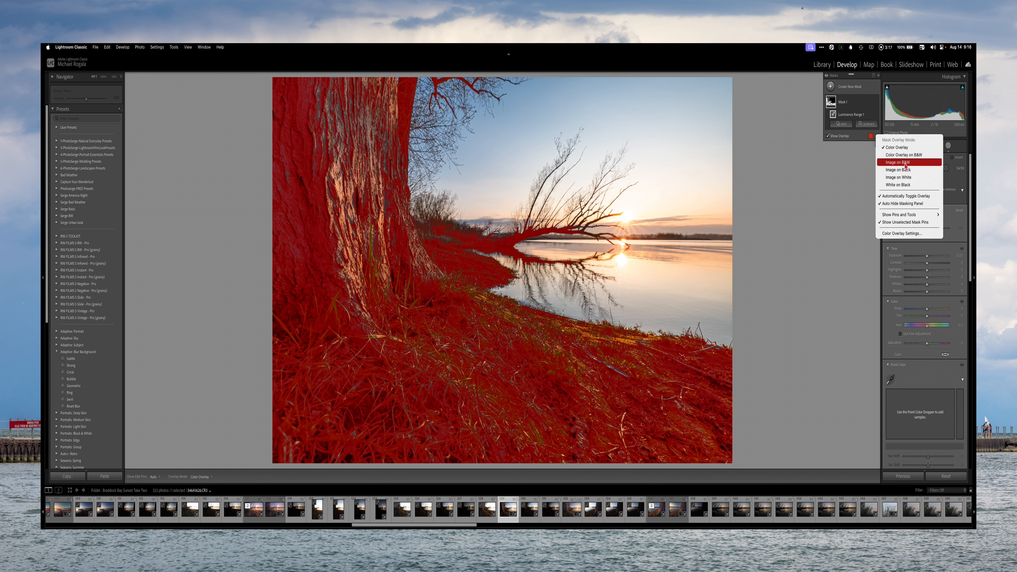
{"action": "left_click", "coordinate": [894, 186]}
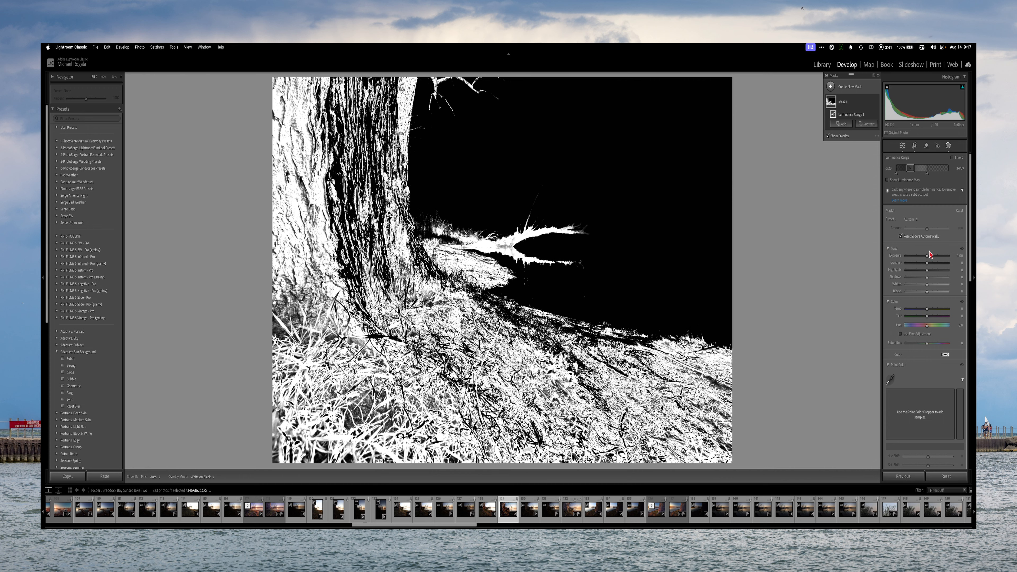
Step: Test a brighter exposure on the mask, reset it, and extend the selected luminance range towards the brighter tones
{"action": "left_click_drag", "start_coordinate": [927, 255], "coordinate": [934, 260]}
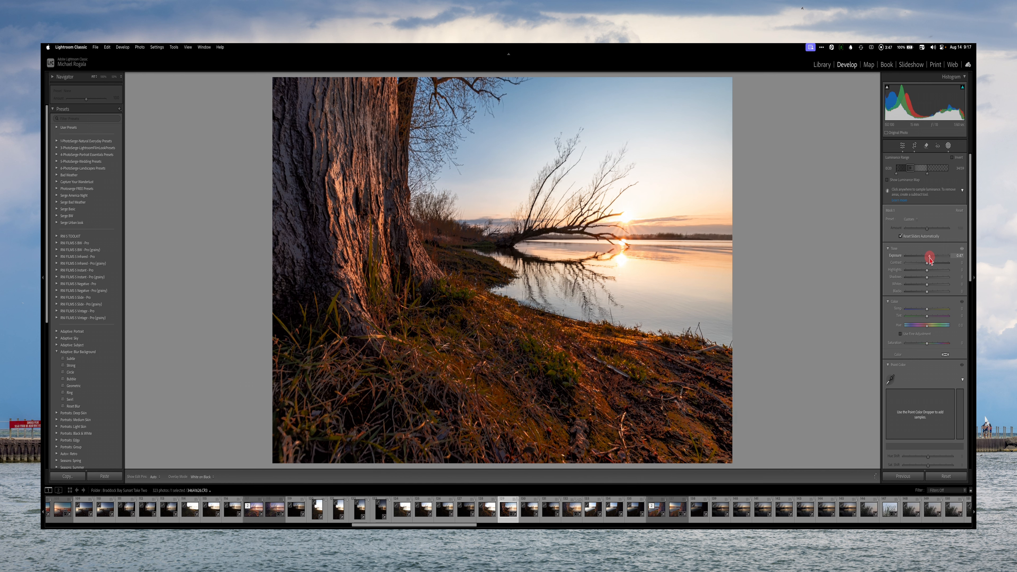
{"action": "double_click", "coordinate": [895, 257]}
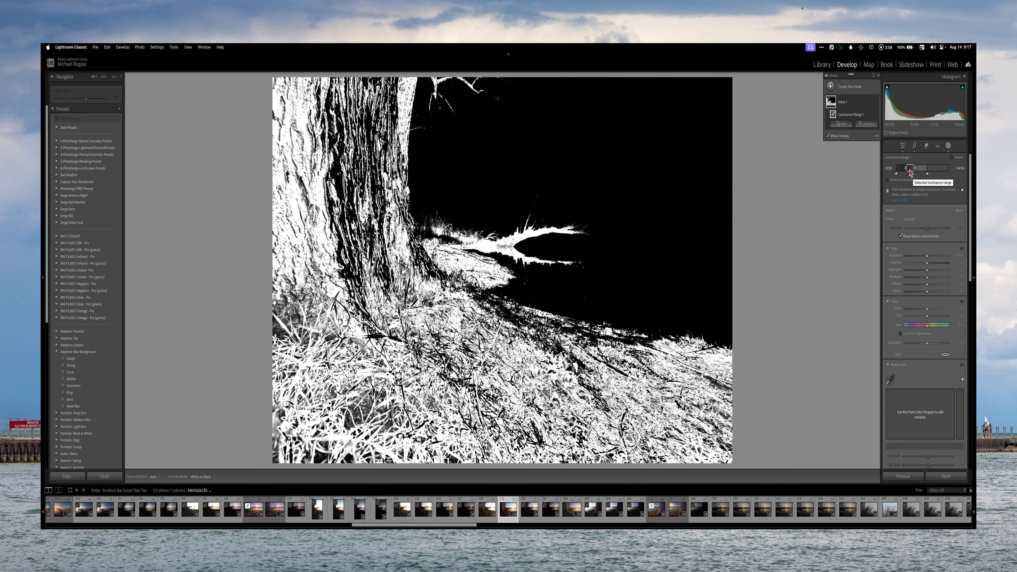
{"action": "mouse_move", "coordinate": [908, 172]}
{"action": "left_mouse_down"}
{"action": "mouse_move", "coordinate": [898, 172]}
{"action": "mouse_move", "coordinate": [935, 177]}
{"action": "mouse_move", "coordinate": [925, 173]}
{"action": "left_mouse_up"}
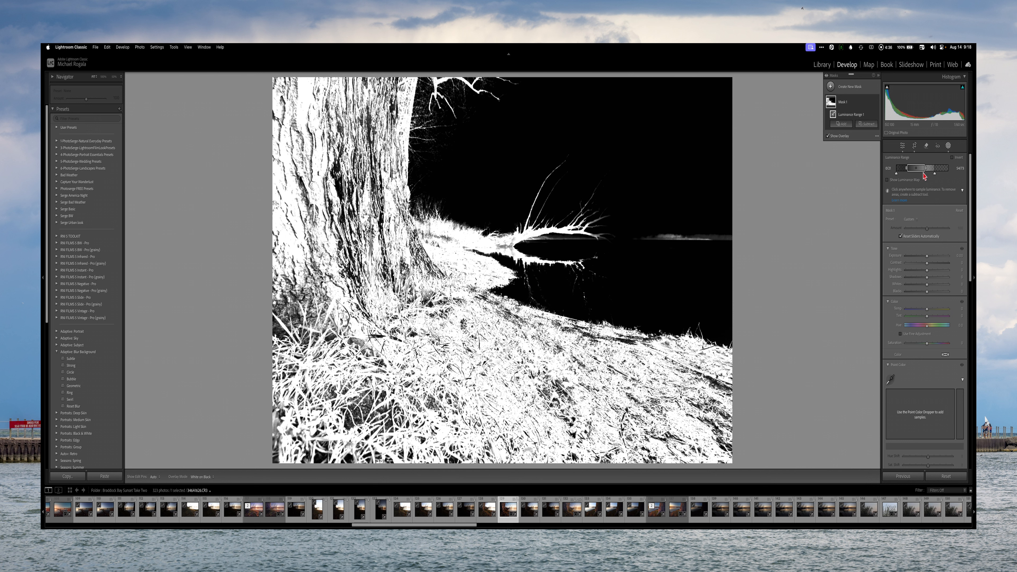
{"action": "left_click_drag", "start_coordinate": [926, 172], "coordinate": [921, 175]}
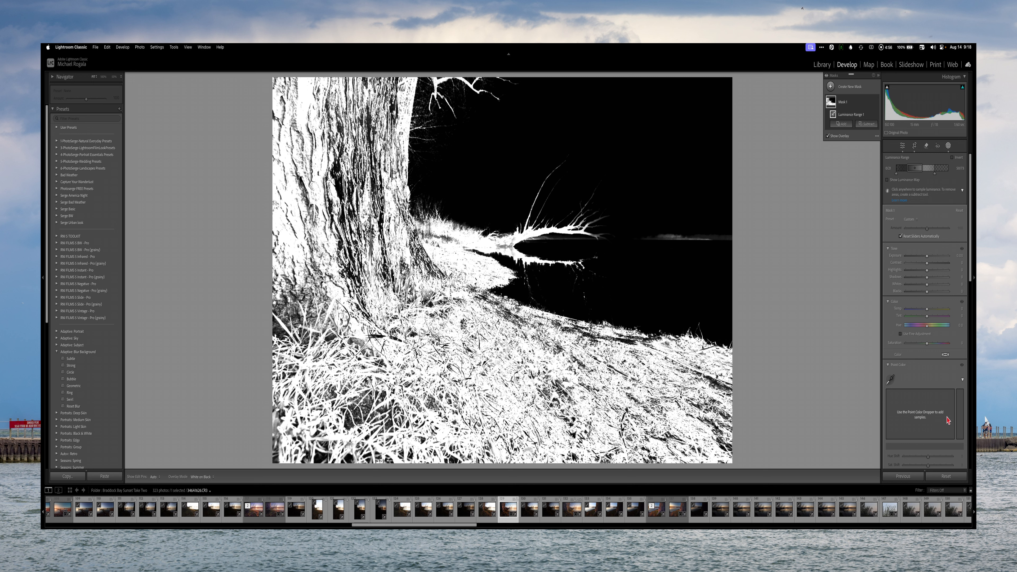
Step: Undo the recent edits until the sampled luminance range mask is removed
{"action": "key", "text": "super+z"}
{"action": "key", "text": "super+z"}
{"action": "key", "text": "super+z"}
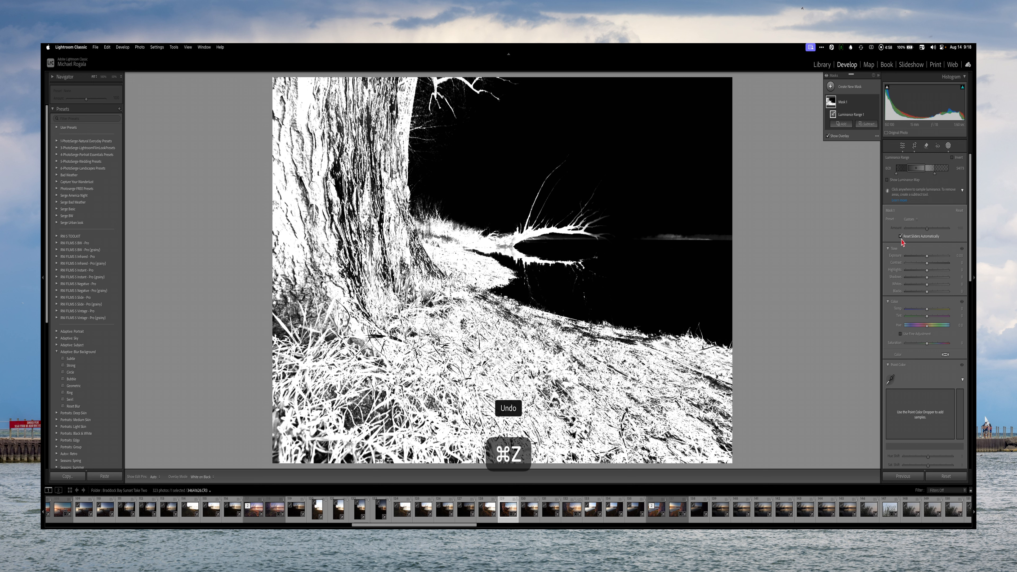
{"action": "key", "text": "super+z"}
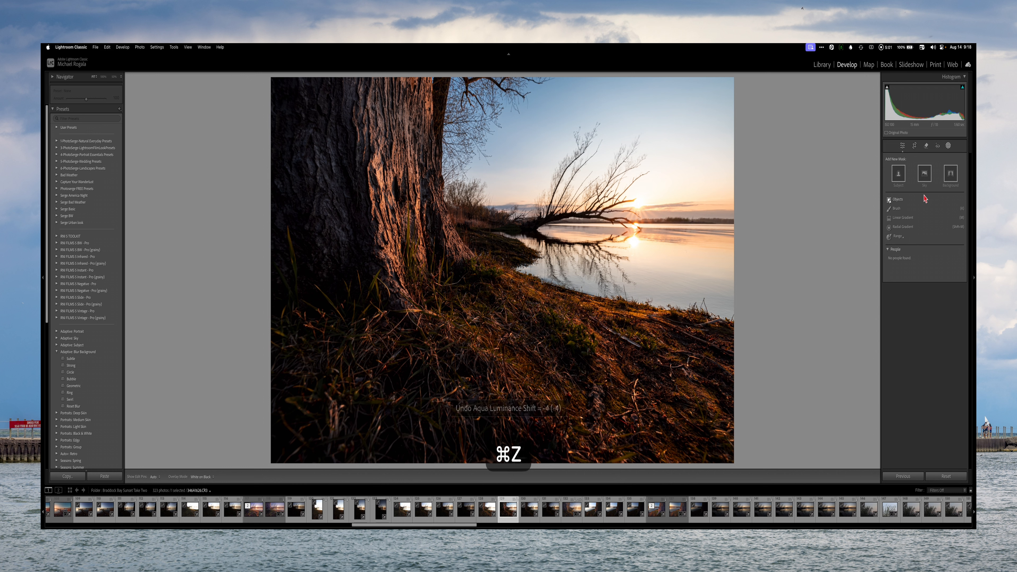
Step: Create a luminance range mask limited to the bright sky and water, with a softened lower falloff
{"action": "left_click", "coordinate": [899, 236]}
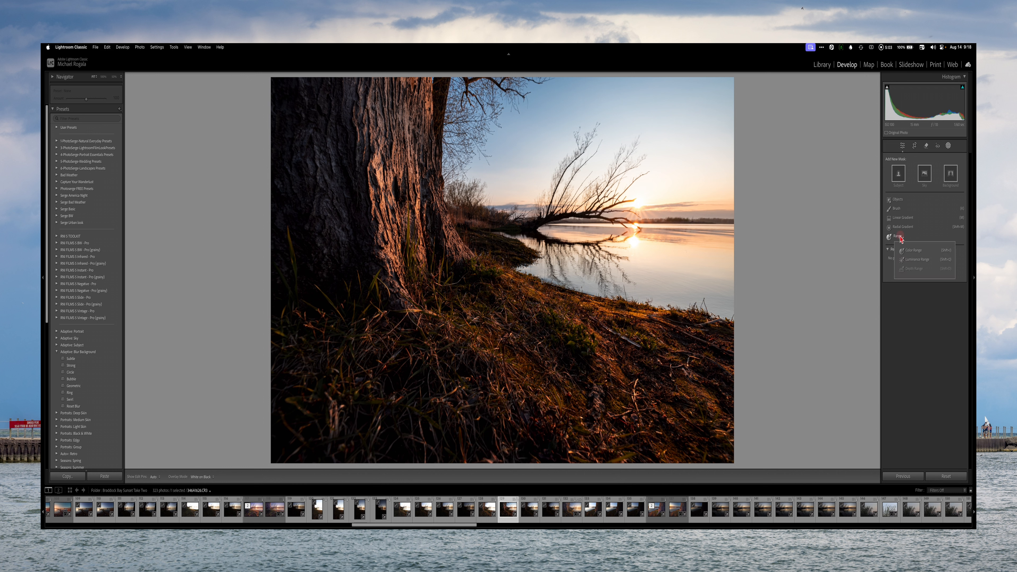
{"action": "left_click", "coordinate": [917, 259]}
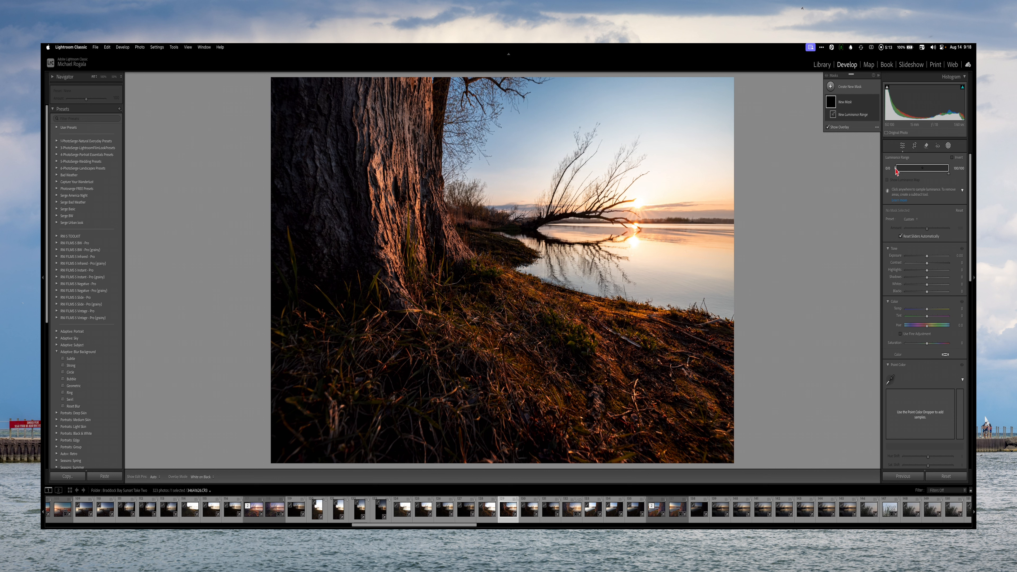
{"action": "left_click_drag", "start_coordinate": [896, 168], "coordinate": [949, 173]}
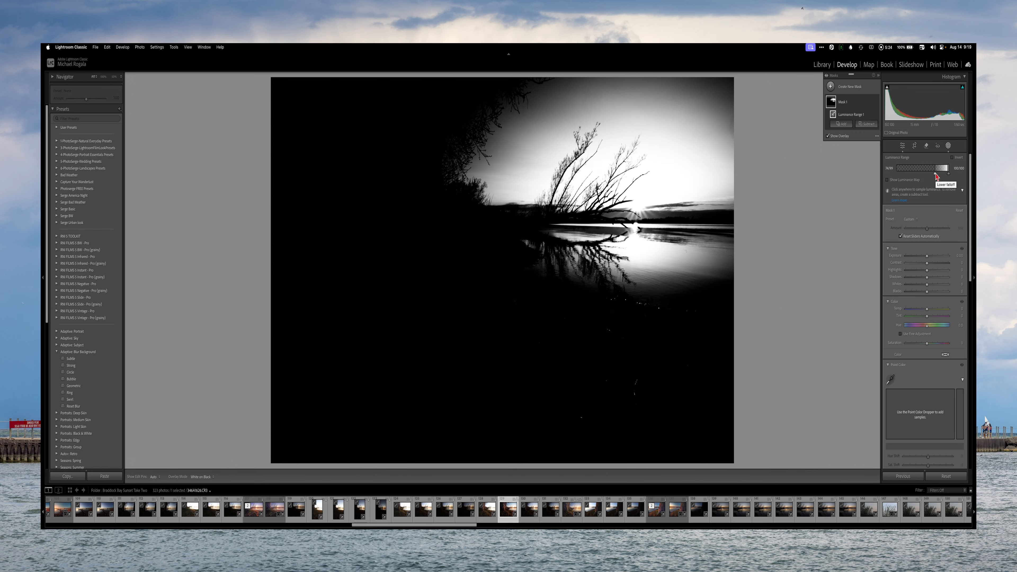
{"action": "mouse_move", "coordinate": [936, 176]}
{"action": "left_mouse_down"}
{"action": "mouse_move", "coordinate": [912, 176]}
{"action": "mouse_move", "coordinate": [928, 178]}
{"action": "left_mouse_up"}
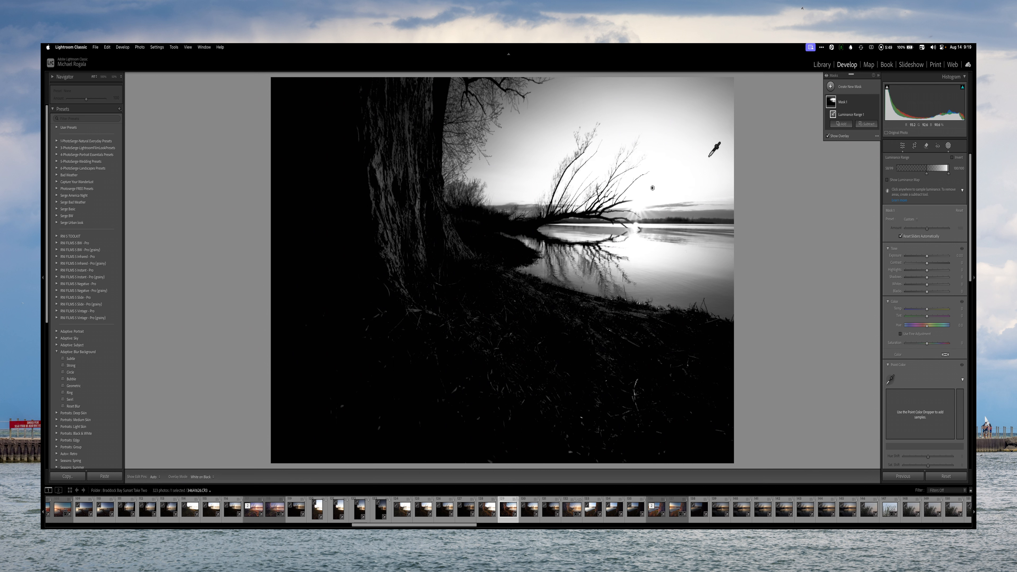
Step: Lower the highlight mask's exposure, fine-tune its temperature and highlights, and raise its whites and saturation
{"action": "left_click", "coordinate": [926, 257]}
{"action": "left_click_drag", "start_coordinate": [926, 257], "coordinate": [922, 259]}
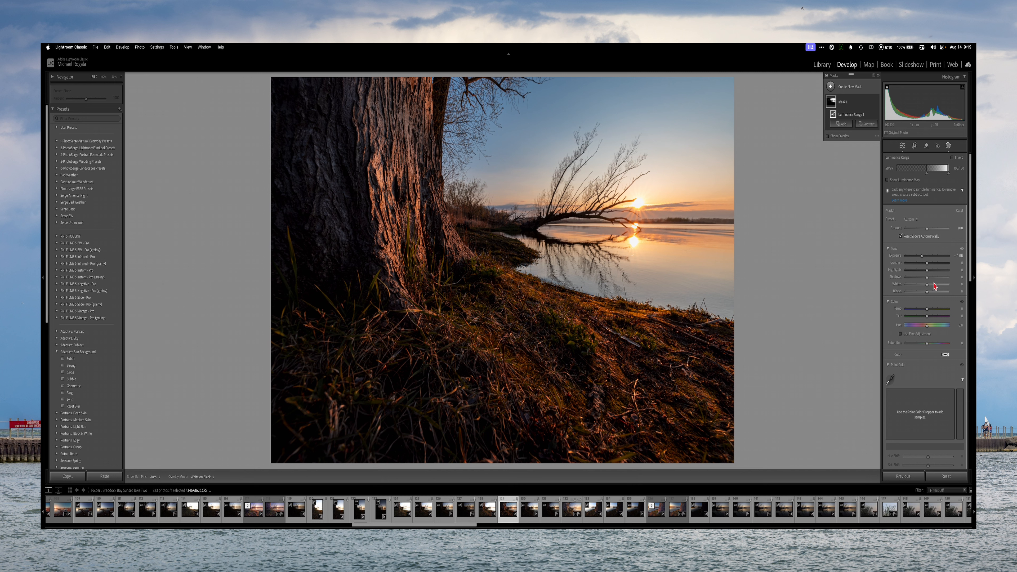
{"action": "left_click_drag", "start_coordinate": [926, 311], "coordinate": [928, 314]}
{"action": "left_click_drag", "start_coordinate": [928, 287], "coordinate": [926, 274]}
{"action": "left_click_drag", "start_coordinate": [927, 345], "coordinate": [933, 346]}
Step: Soften the highlight mask by slightly reducing its texture, clarity and dehaze
{"action": "left_click_drag", "start_coordinate": [970, 269], "coordinate": [958, 412]}
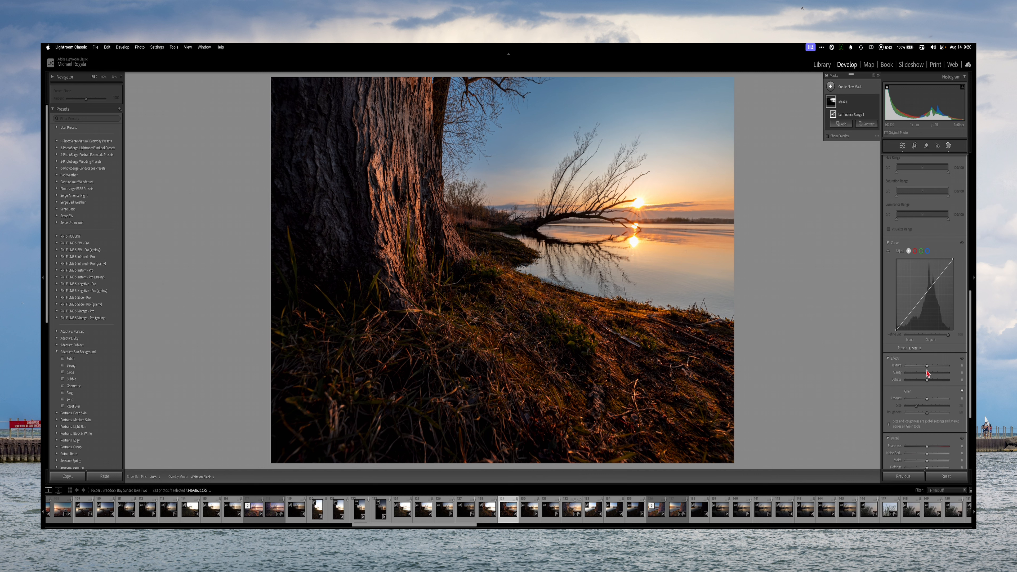
{"action": "left_click_drag", "start_coordinate": [928, 367], "coordinate": [926, 378]}
{"action": "left_click_drag", "start_coordinate": [927, 381], "coordinate": [928, 380]}
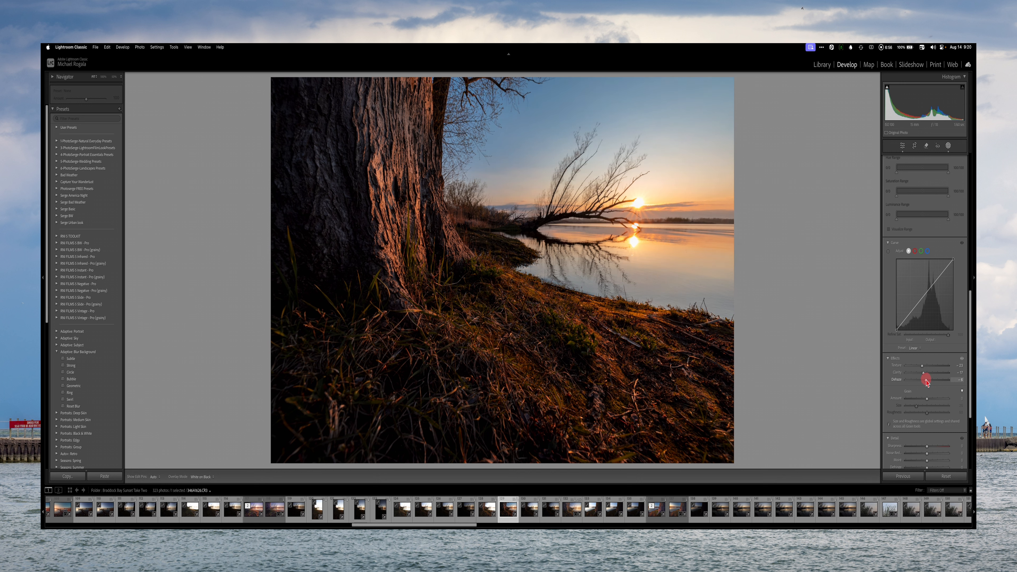
{"action": "left_click_drag", "start_coordinate": [927, 382], "coordinate": [927, 380]}
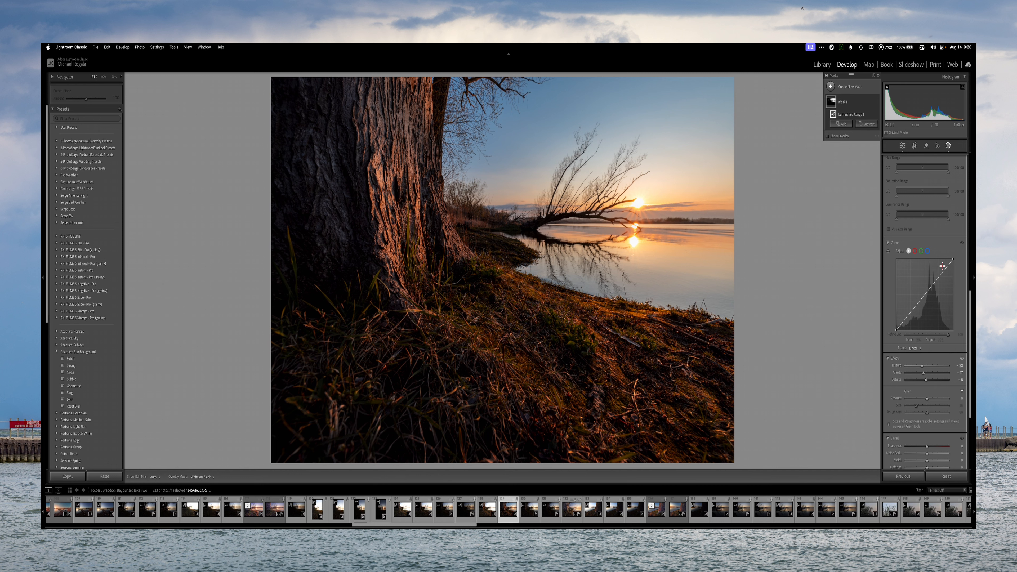
Step: Add a second luminance range mask restricted to the darkest shadows of the tree and foreground
{"action": "left_click_drag", "start_coordinate": [971, 299], "coordinate": [972, 178]}
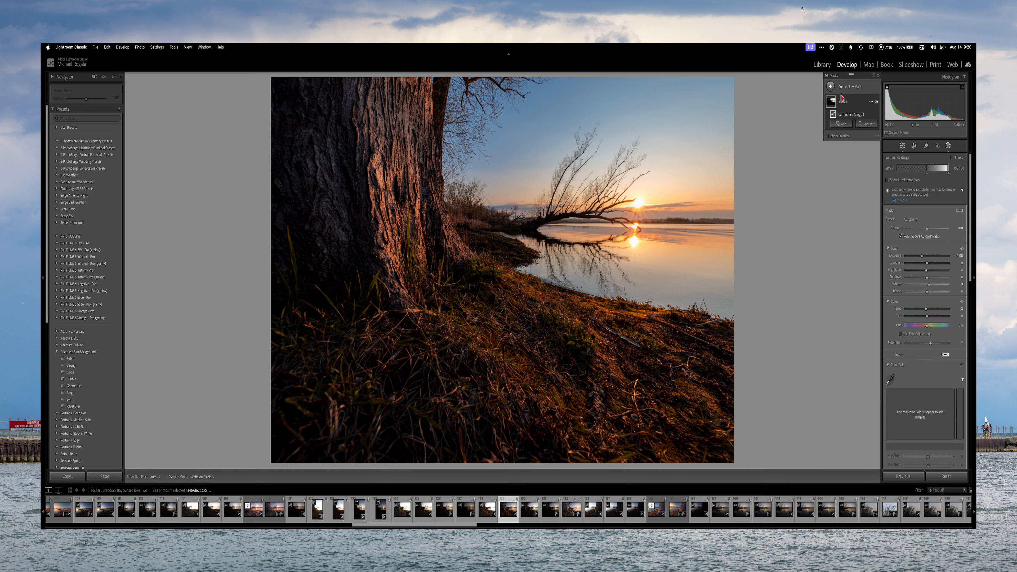
{"action": "left_click", "coordinate": [830, 87]}
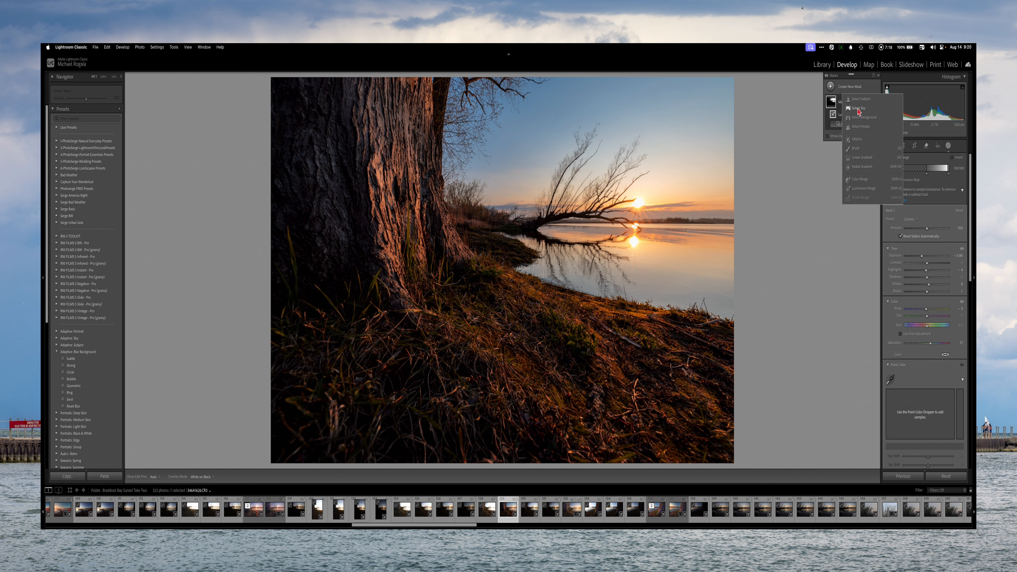
{"action": "left_click", "coordinate": [863, 190]}
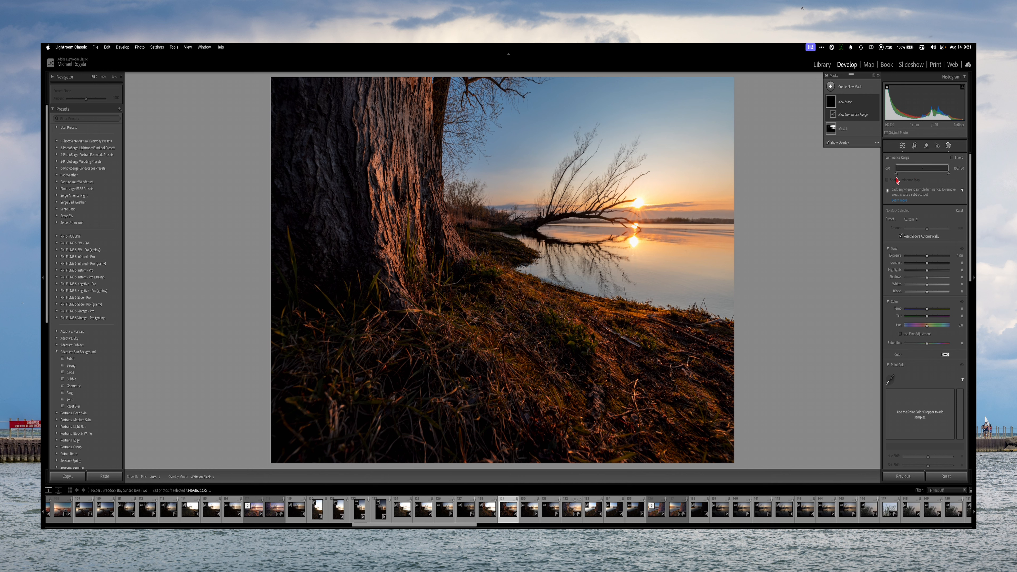
{"action": "left_click", "coordinate": [950, 169]}
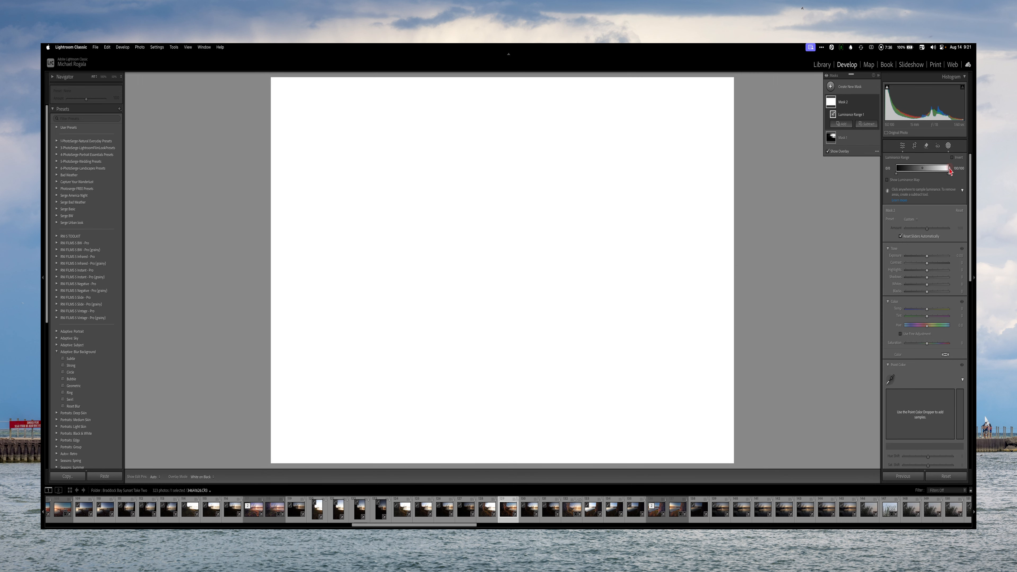
{"action": "left_click_drag", "start_coordinate": [951, 170], "coordinate": [913, 175]}
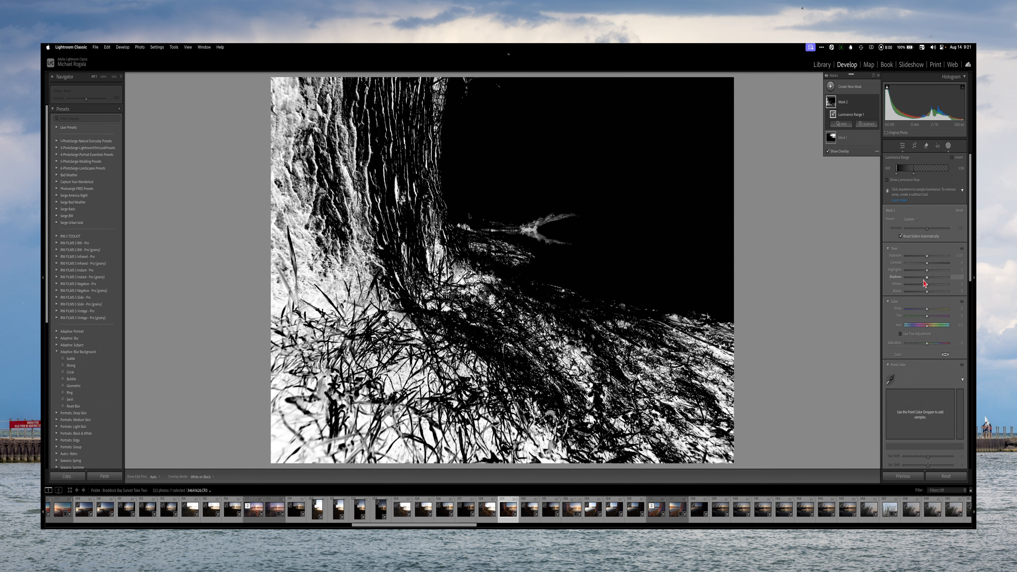
Step: Adjust the shadow mask with slightly lifted shadows, default exposure, a cooler temperature and raised whites
{"action": "left_click_drag", "start_coordinate": [928, 279], "coordinate": [927, 278]}
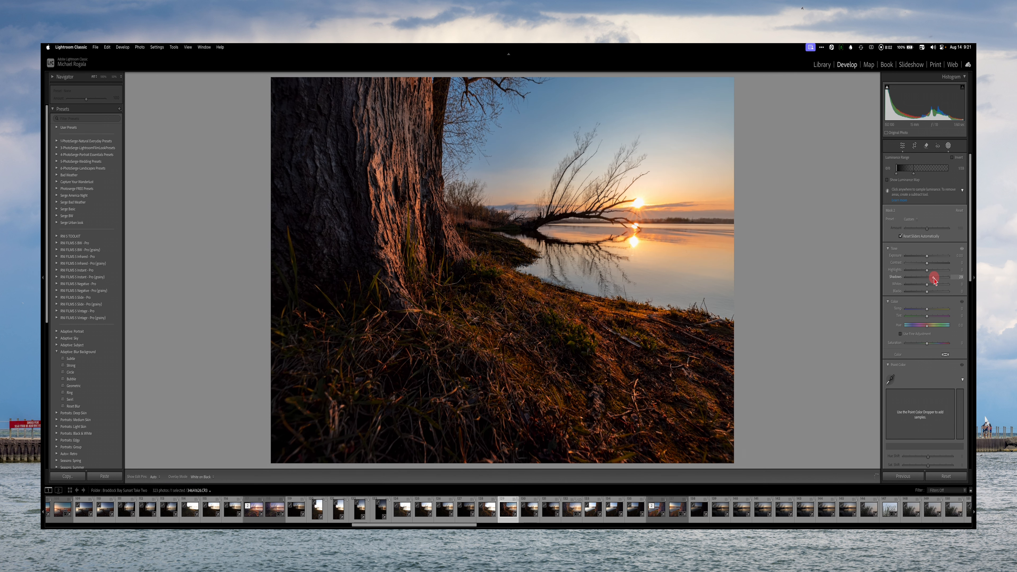
{"action": "left_click_drag", "start_coordinate": [935, 281], "coordinate": [931, 258]}
{"action": "double_click", "coordinate": [899, 258]}
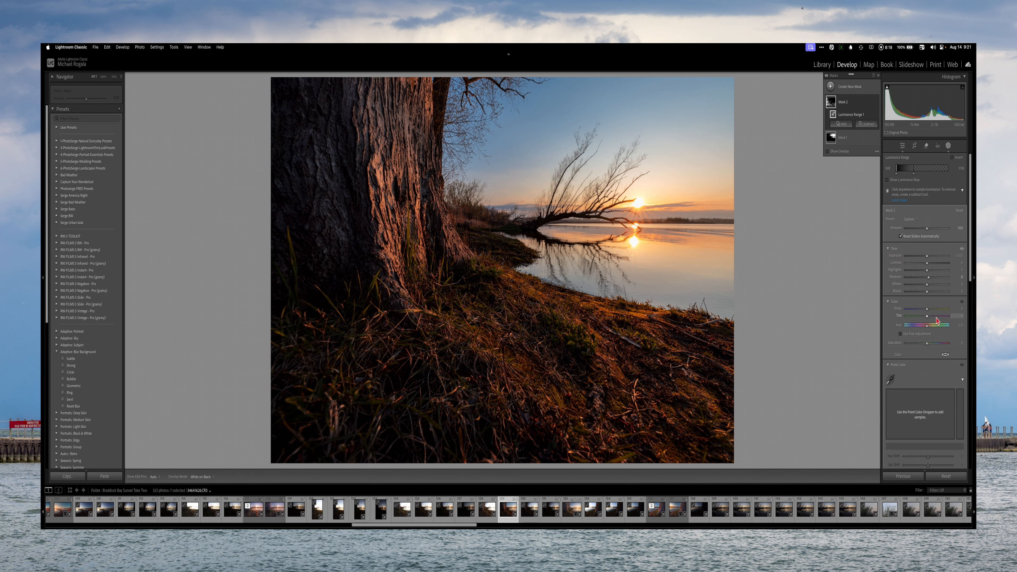
{"action": "left_click_drag", "start_coordinate": [927, 313], "coordinate": [930, 289]}
Step: Add a third luminance range mask covering the midtones, excluding the deepest shadows and brightest highlights
{"action": "left_click", "coordinate": [830, 86]}
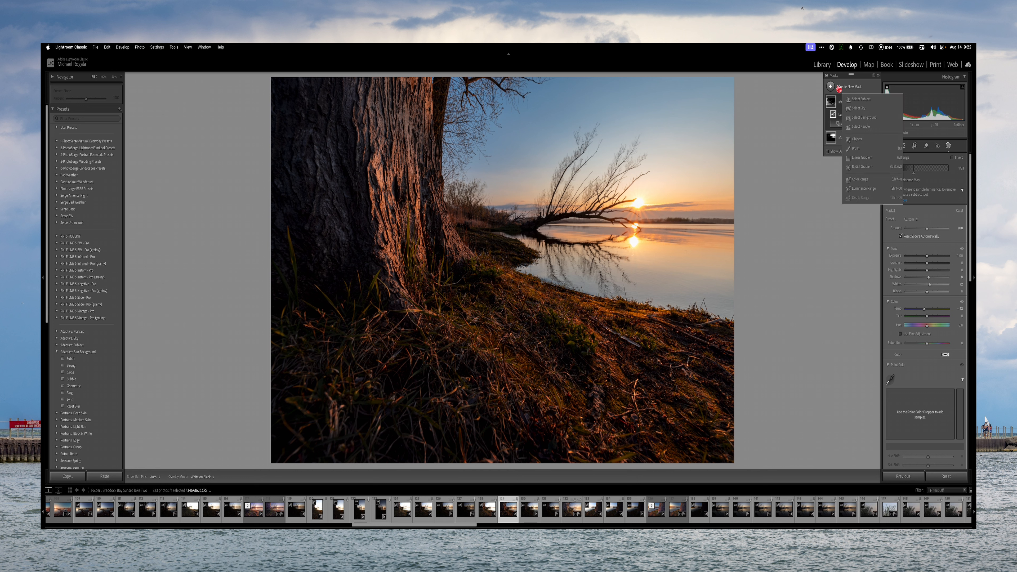
{"action": "left_click", "coordinate": [864, 191]}
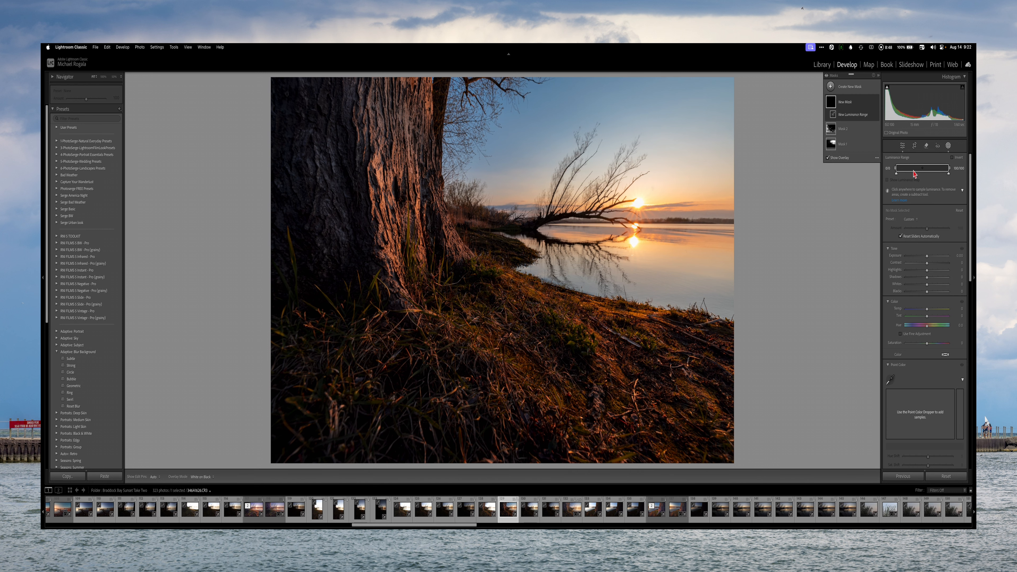
{"action": "left_click", "coordinate": [897, 171]}
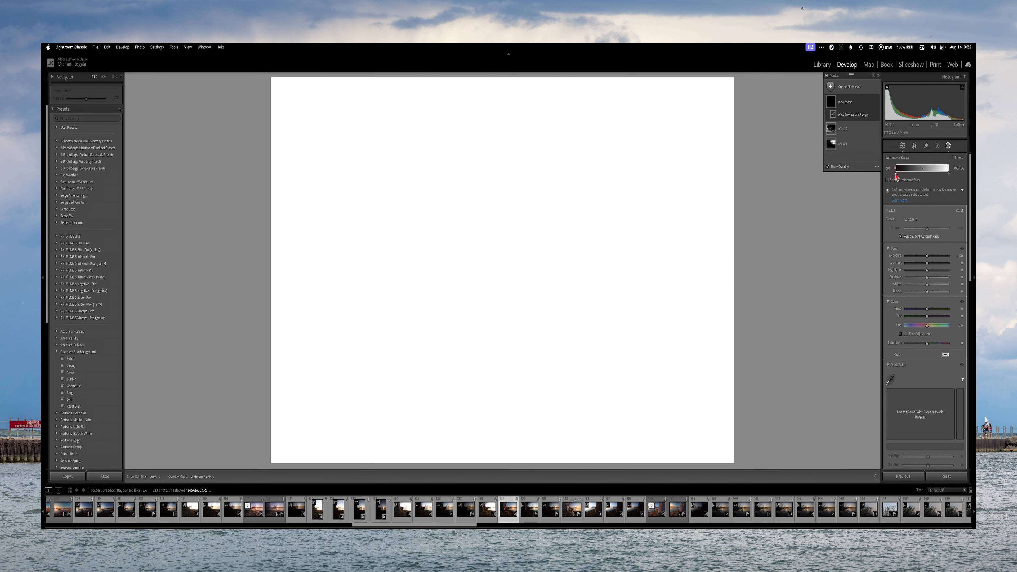
{"action": "left_click_drag", "start_coordinate": [897, 172], "coordinate": [944, 176]}
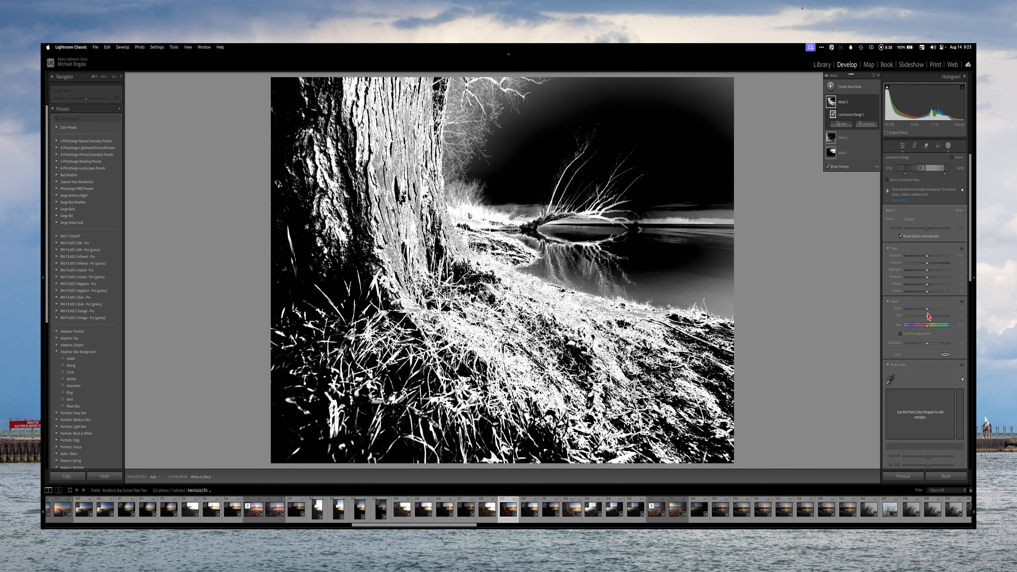
Step: Warm the midtone mask's temperature slightly and raise its whites and highlights
{"action": "left_click_drag", "start_coordinate": [928, 310], "coordinate": [931, 312]}
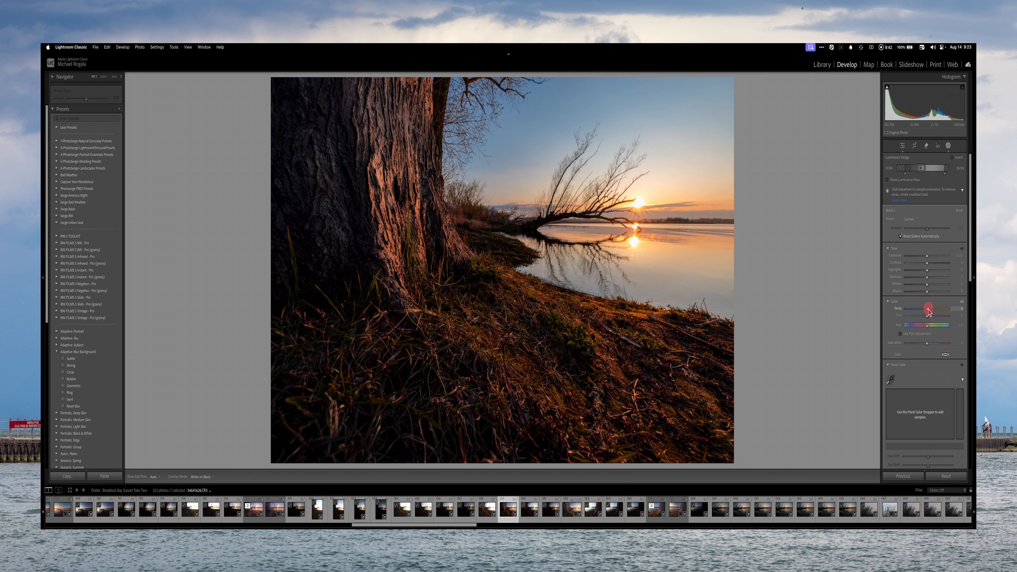
{"action": "left_click_drag", "start_coordinate": [928, 311], "coordinate": [929, 311]}
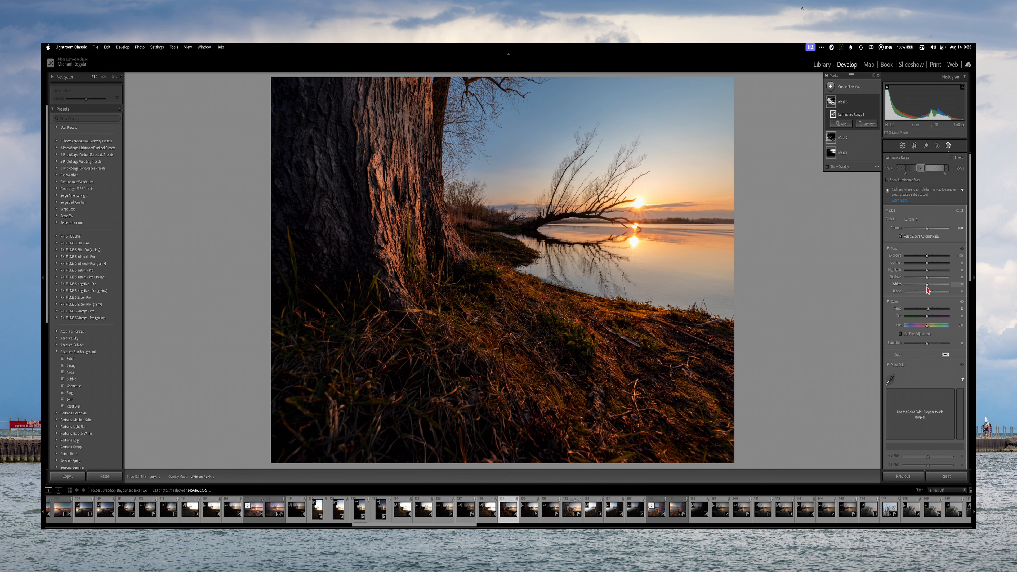
{"action": "left_click_drag", "start_coordinate": [927, 285], "coordinate": [933, 286]}
{"action": "left_click", "coordinate": [927, 271]}
{"action": "left_click_drag", "start_coordinate": [927, 273], "coordinate": [931, 275]}
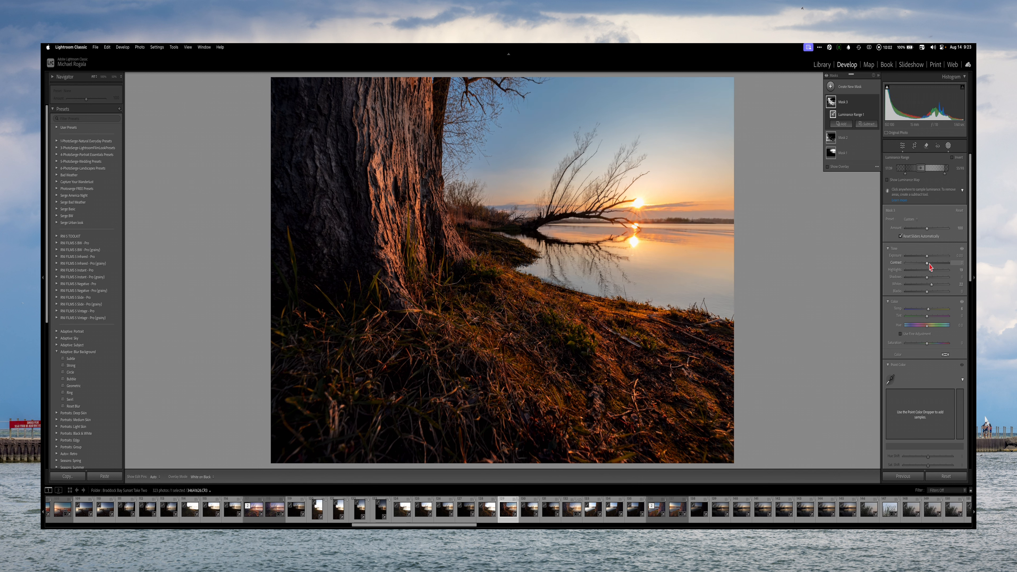
{"action": "left_click", "coordinate": [927, 292]}
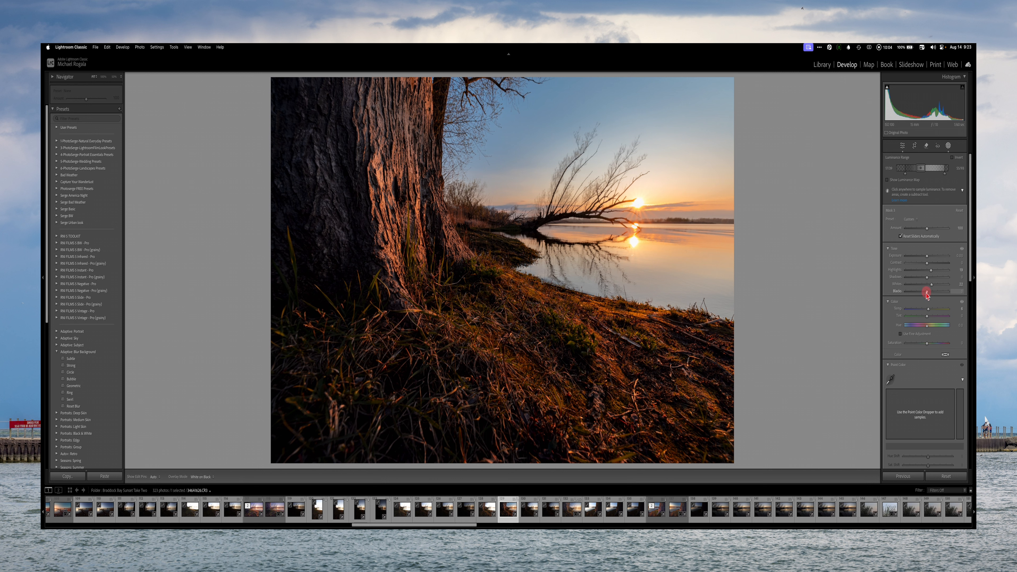
Step: Increase the midtone mask's texture and clarity slightly
{"action": "left_click_drag", "start_coordinate": [928, 294], "coordinate": [947, 414]}
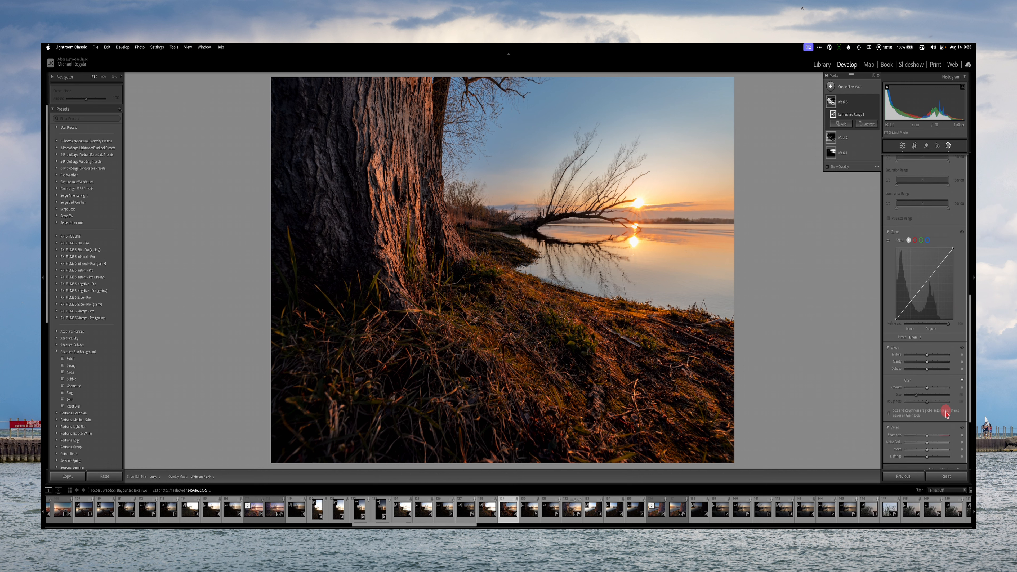
{"action": "scroll", "coordinate": [947, 414], "scroll_direction": "down", "scroll_amount": 3}
{"action": "left_click", "coordinate": [928, 334]}
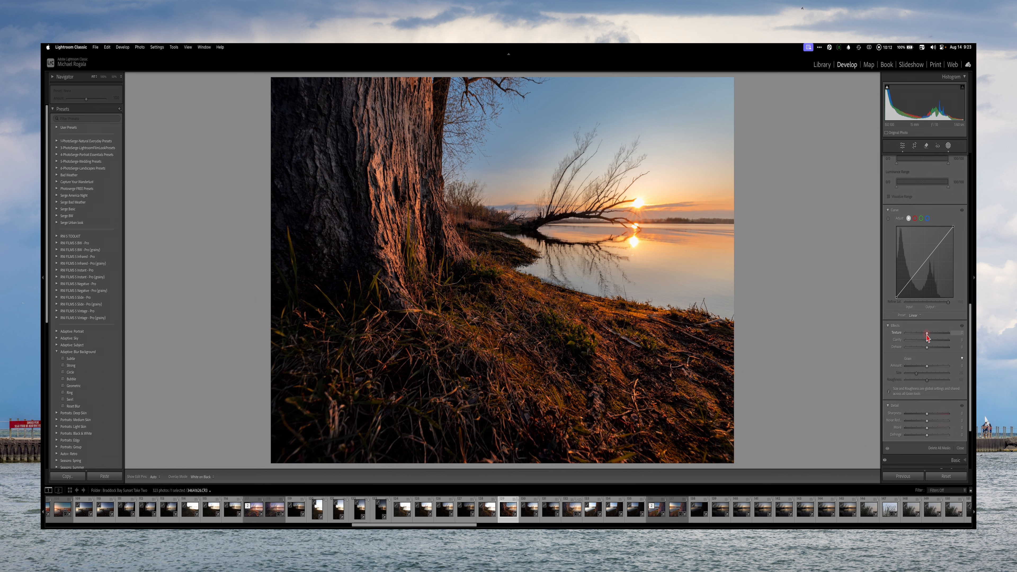
{"action": "left_click_drag", "start_coordinate": [927, 335], "coordinate": [973, 315]}
{"action": "left_click", "coordinate": [927, 341]}
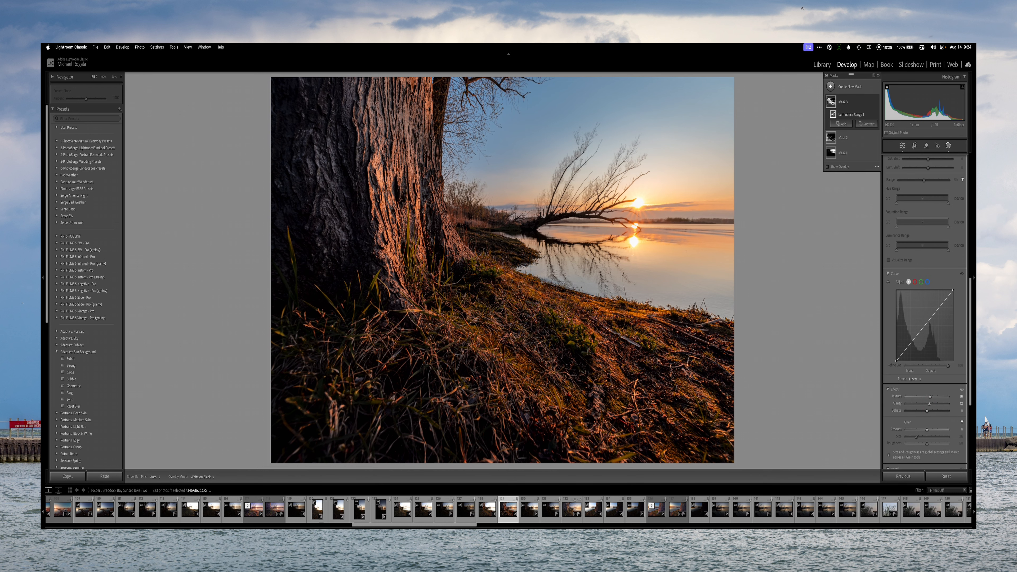